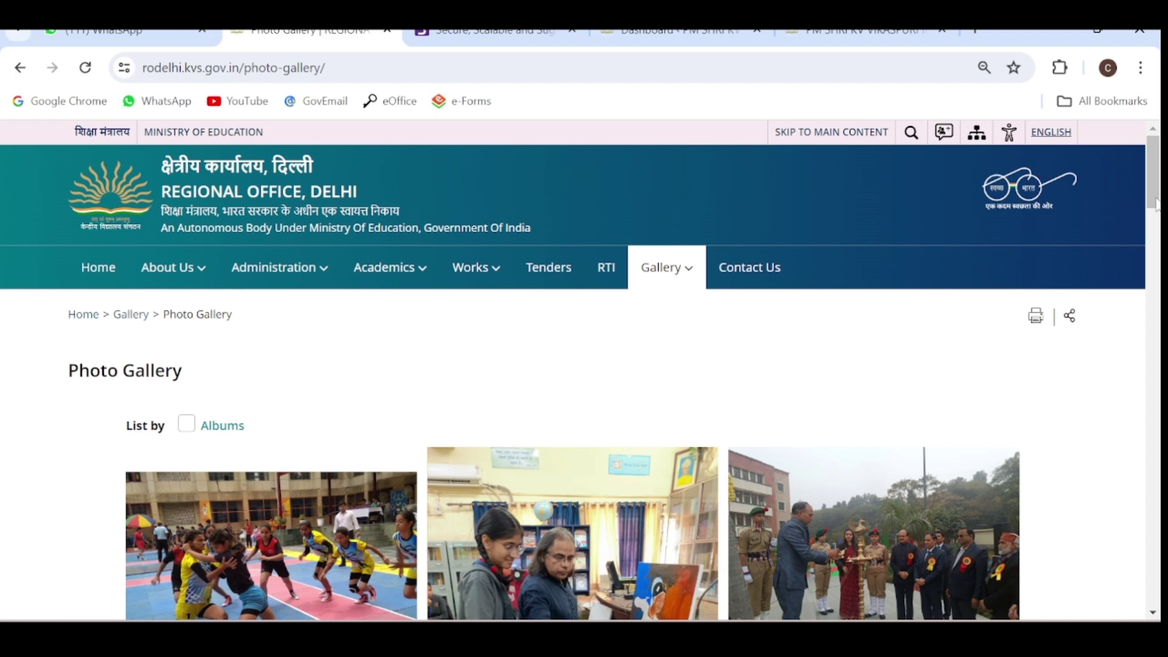
# List the KVS Photo Gallery by albums and highlight the 'No. of Albums Available: 6' count.
pyautogui.moveTo(1155, 204)
pyautogui.mouseDown()
pyautogui.moveTo(1155, 458)
pyautogui.moveTo(1154, 220)
pyautogui.mouseUp()
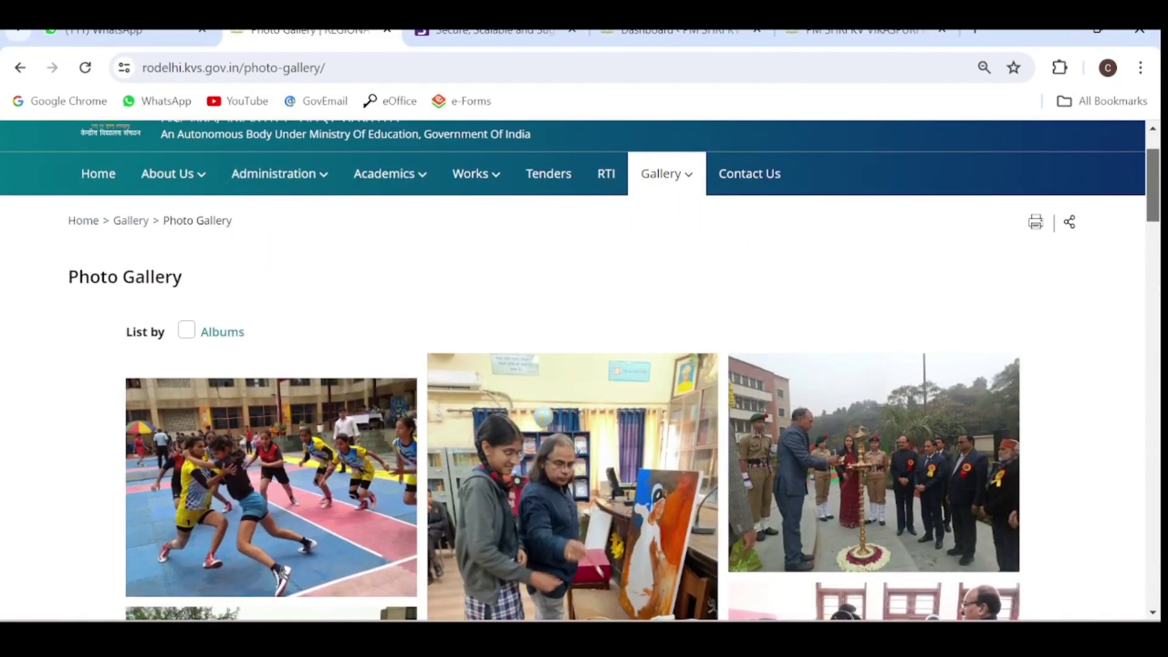
pyautogui.click(187, 336)
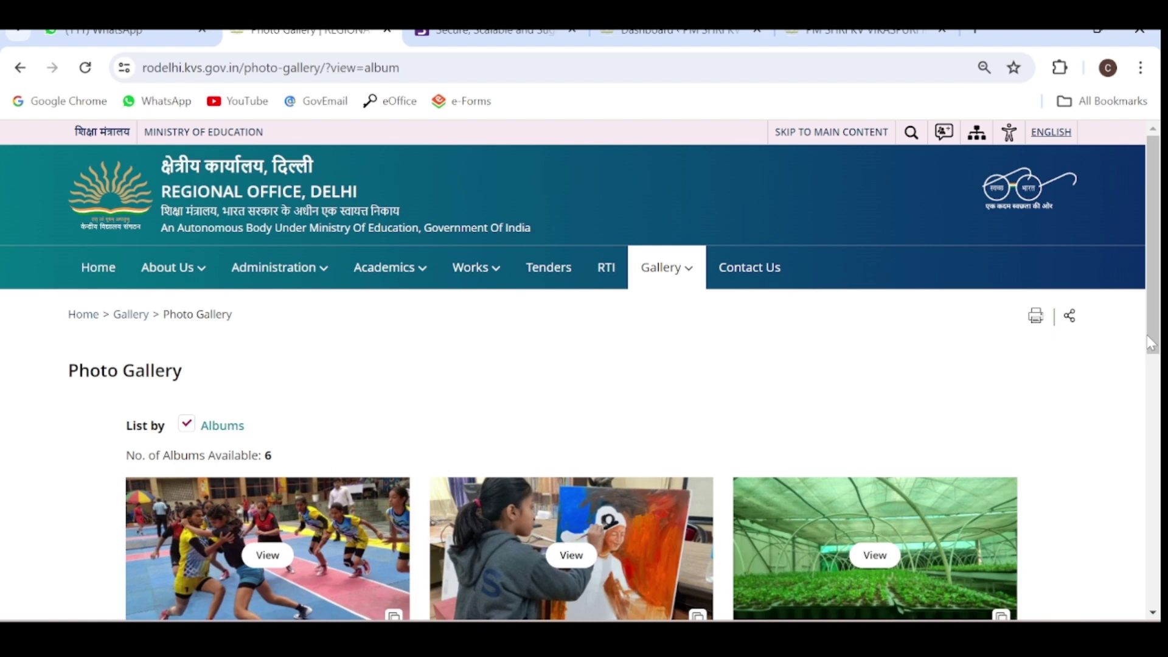
pyautogui.scroll(-5, 1154, 328)
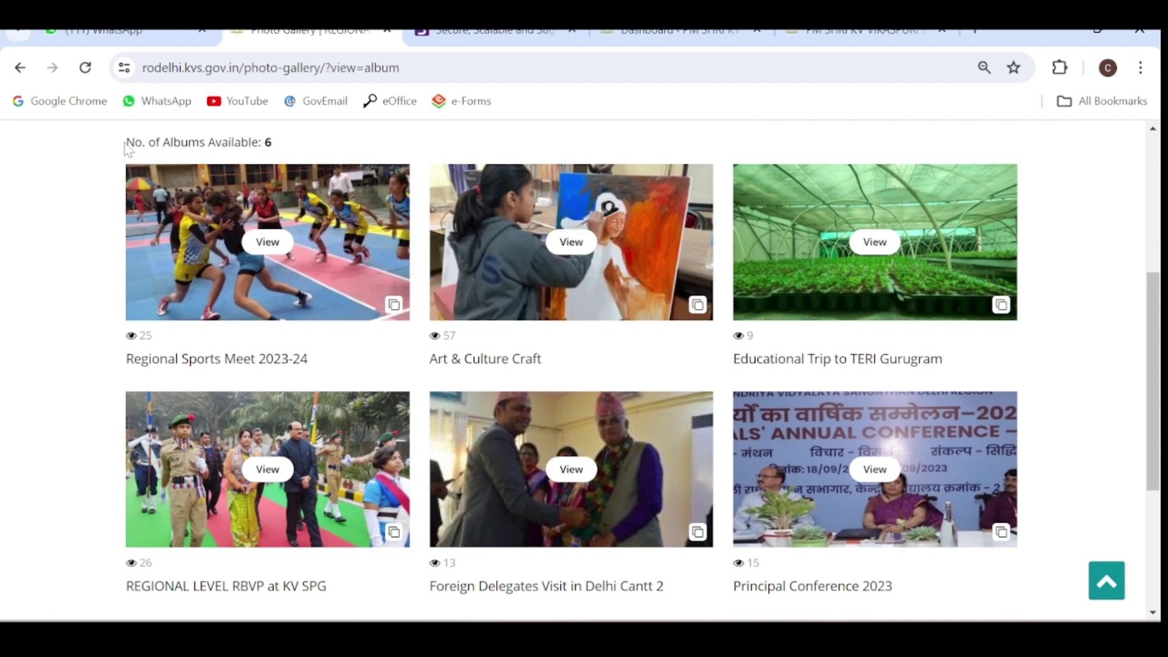
pyautogui.moveTo(125, 142); pyautogui.dragTo(279, 146)
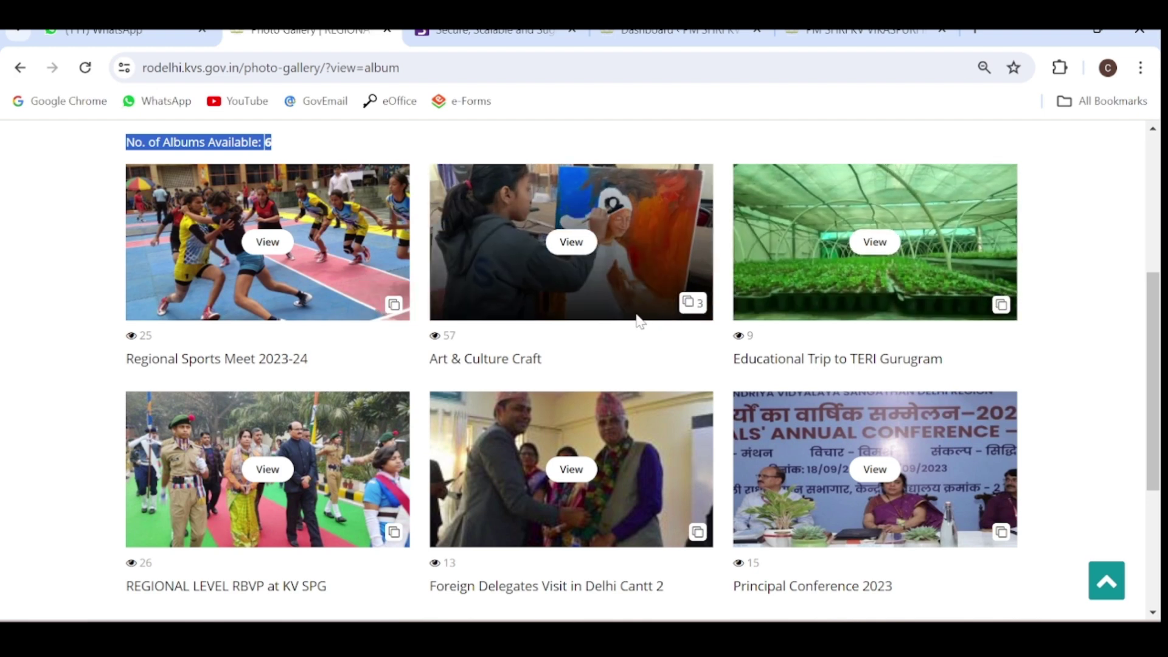
# View the Art & Culture Craft album's photos, then move to the PM SHRI KV Vikaspuri site.
pyautogui.click(502, 363)
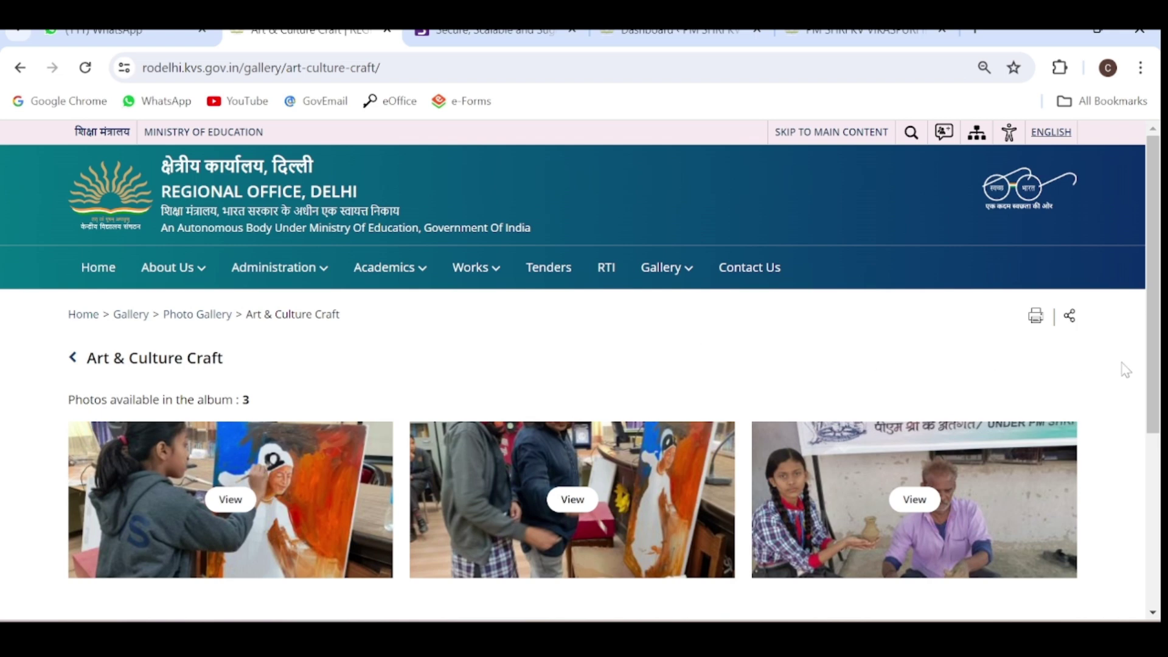
pyautogui.scroll(-1, 1155, 343)
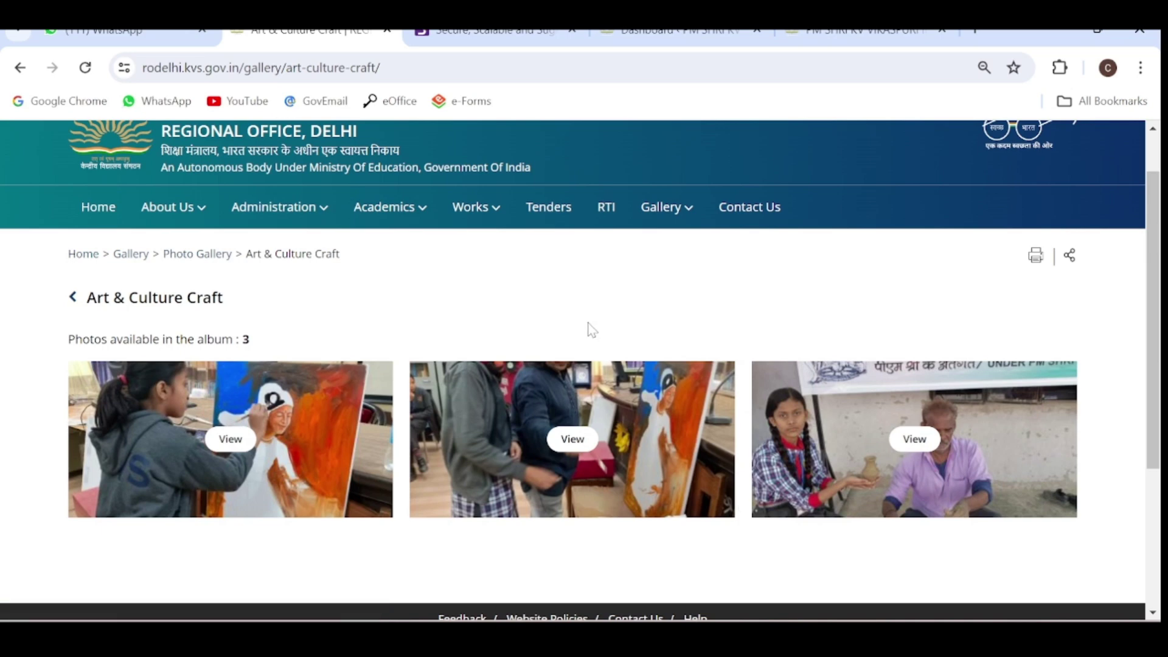
pyautogui.click(866, 34)
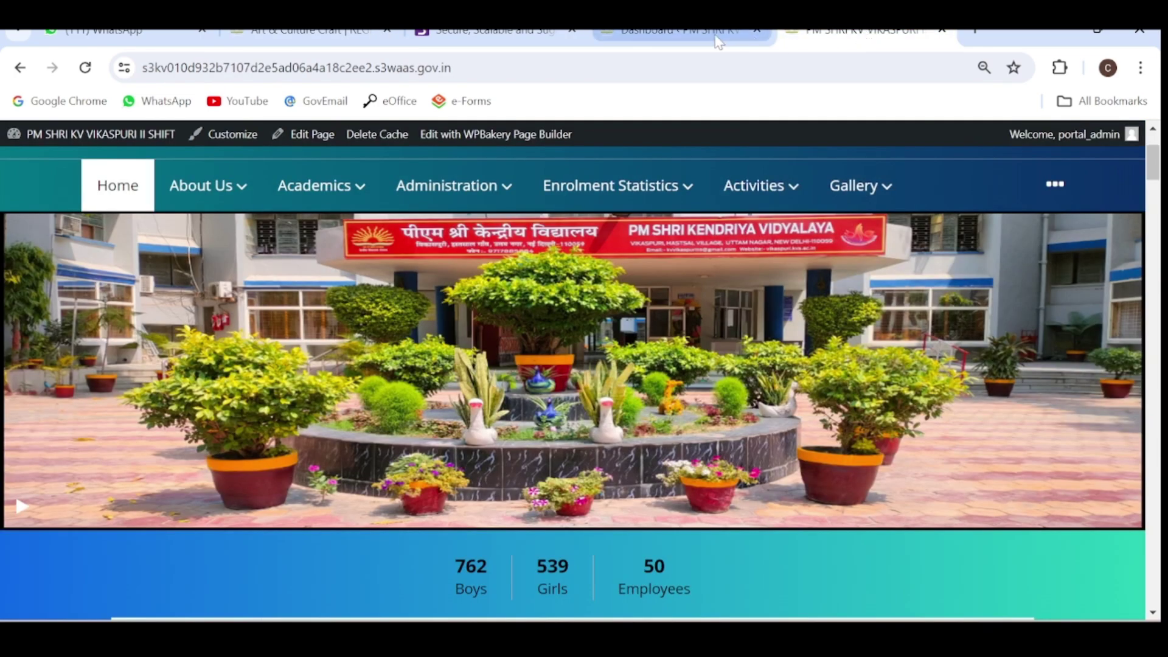
# From the WordPress dashboard, create a new entry via Image Gallery > Add New.
pyautogui.click(717, 41)
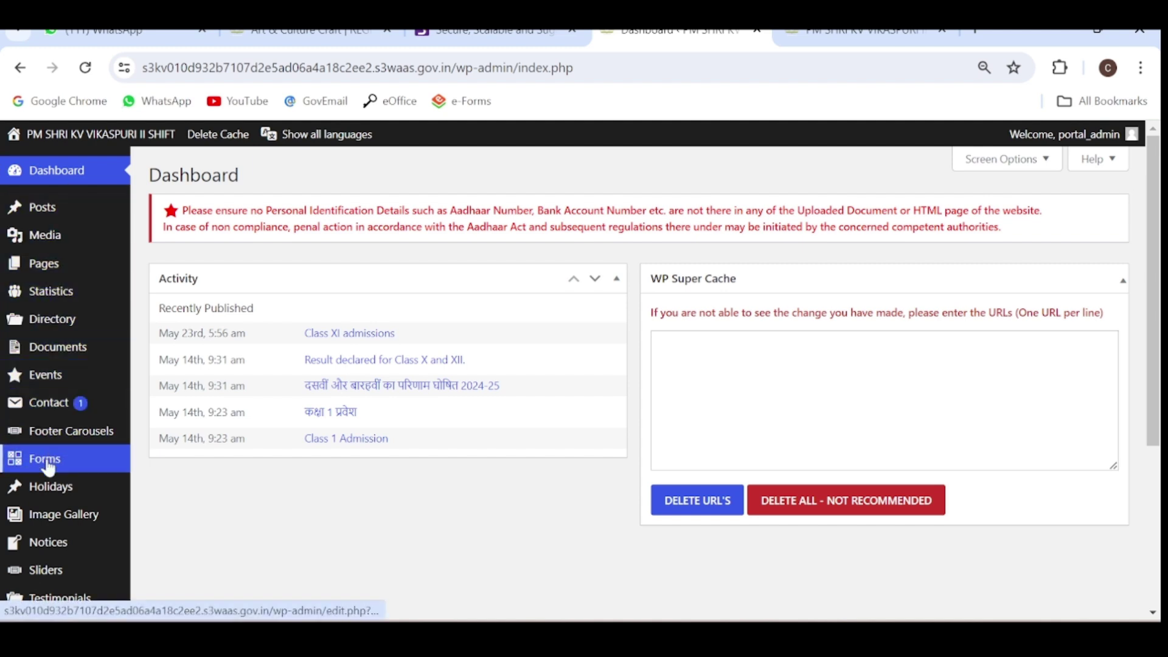
pyautogui.moveTo(52, 517)
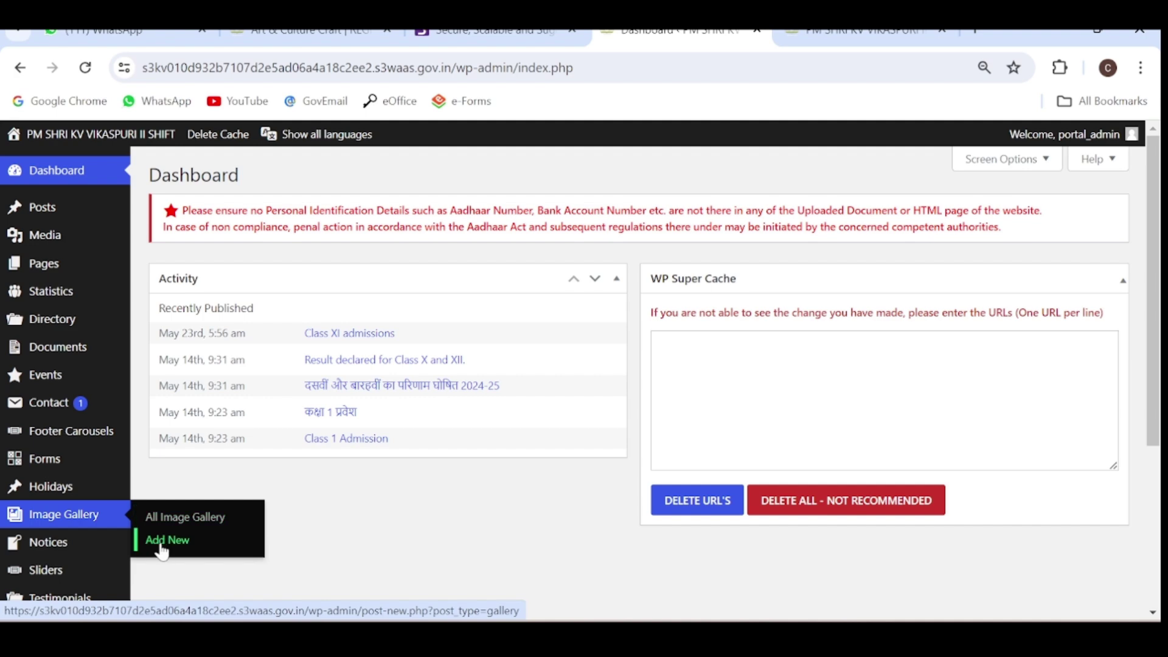
pyautogui.click(162, 549)
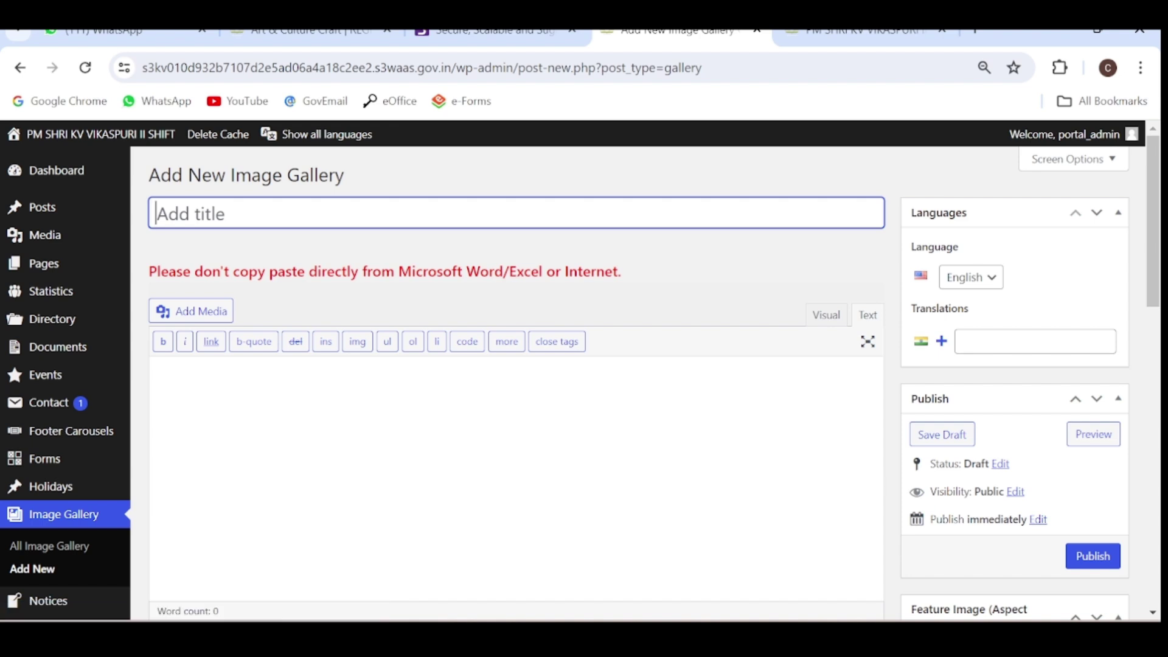
# Enter 'Sample Album' as the new image gallery entry's title.
pyautogui.write('Sa')
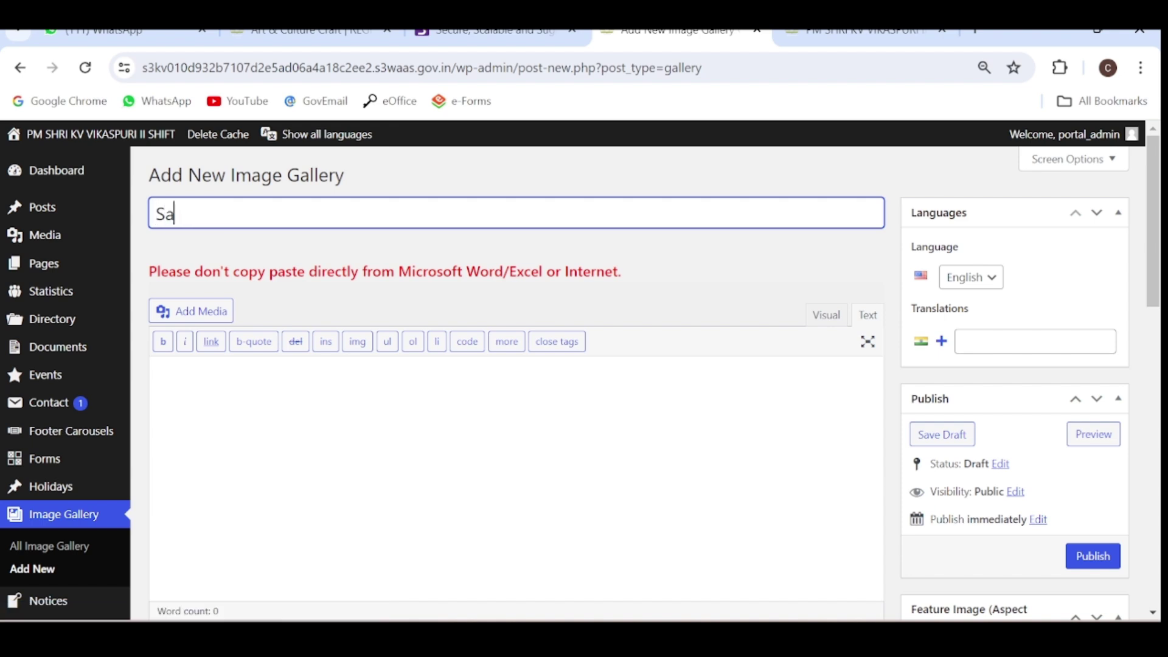
pyautogui.write('mple Albu')
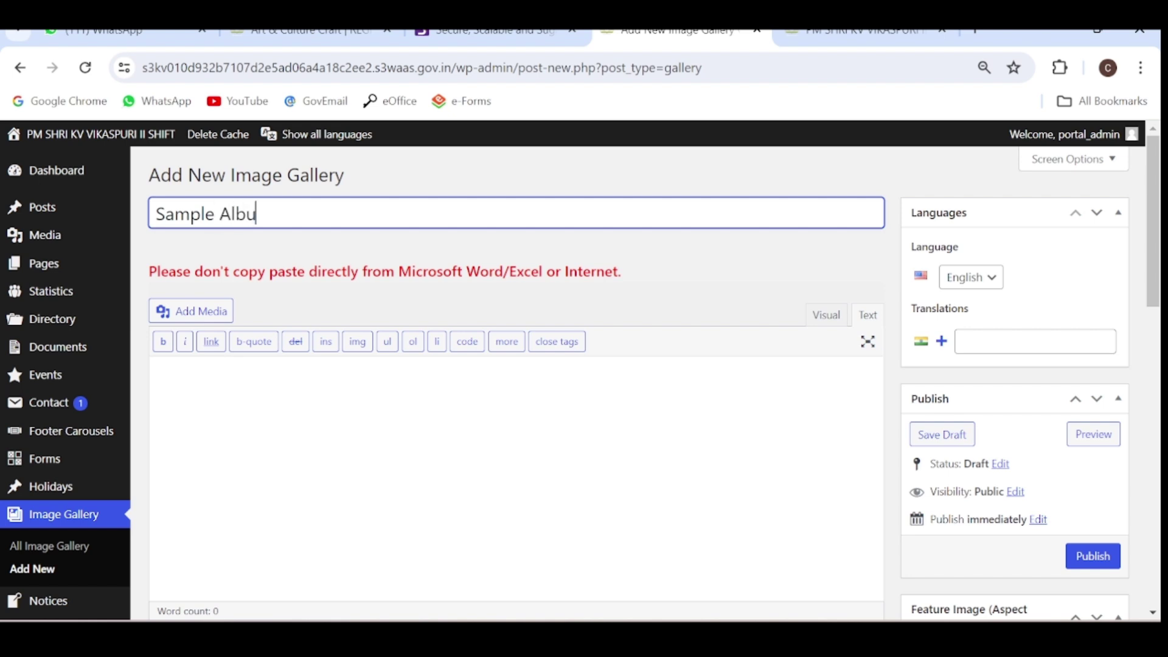
pyautogui.write('m')
pyautogui.hotkey('shift', 'Left')
pyautogui.hotkey('shift', 'Left')
pyautogui.hotkey('shift', 'Left')
pyautogui.hotkey('shift', 'Left')
pyautogui.hotkey('shift', 'Left')
pyautogui.hotkey('shift', 'Left')
pyautogui.hotkey('shift', 'Left')
pyautogui.hotkey('shift', 'Left')
pyautogui.hotkey('shift', 'Left')
pyautogui.hotkey('shift', 'Left')
pyautogui.hotkey('shift', 'Left')
pyautogui.hotkey('shift', 'Left')
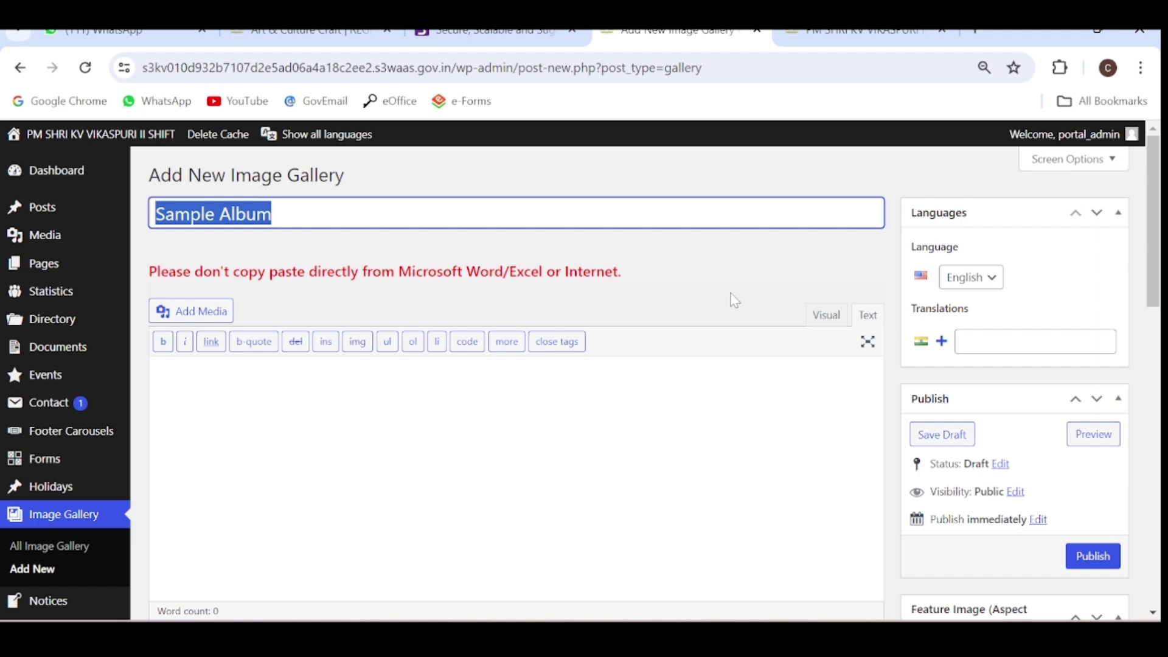
pyautogui.scroll(-2, 1157, 256)
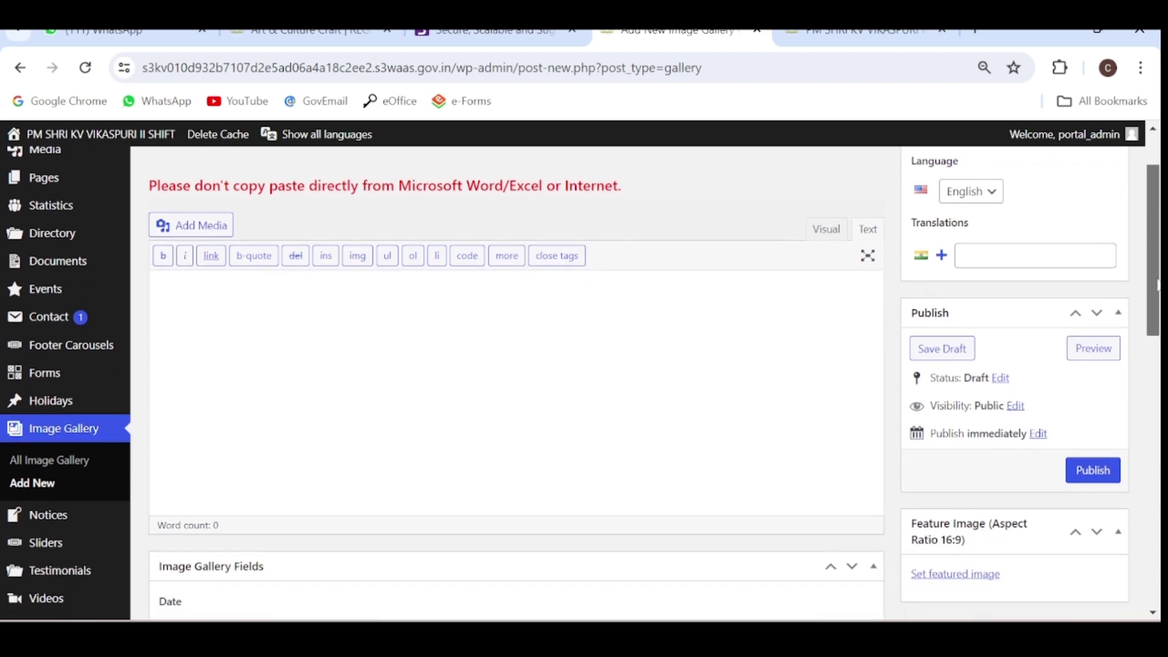
pyautogui.scroll(1, 1157, 256)
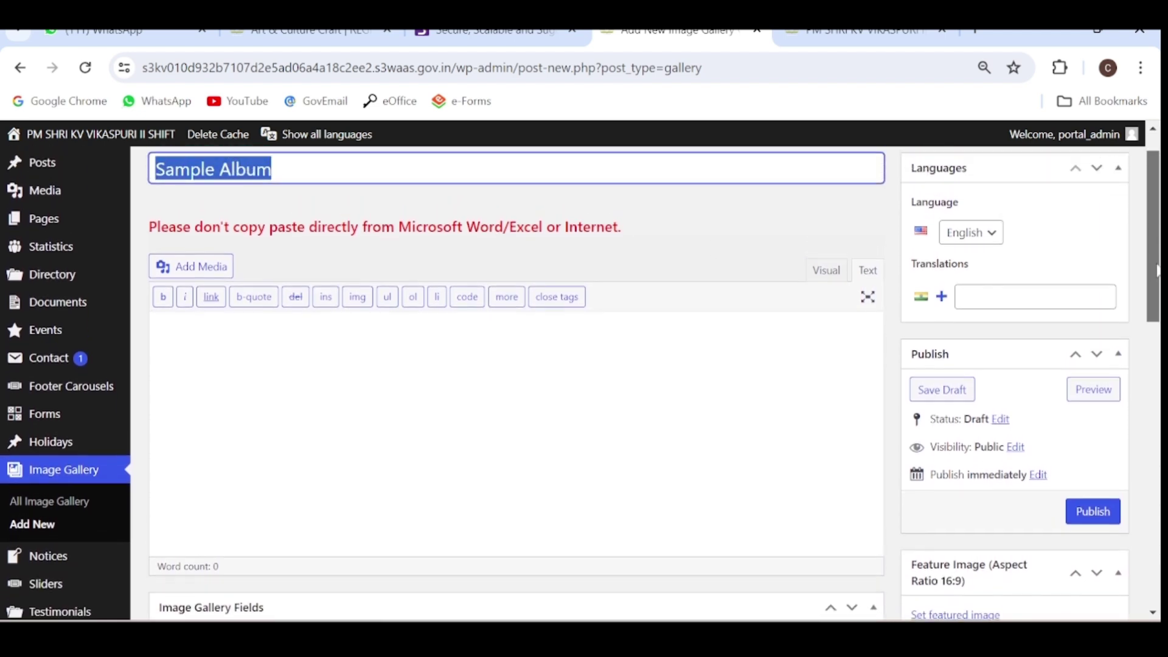
# Build a gallery from three media-library photos: scout parade, flag and yoga.
pyautogui.click(212, 277)
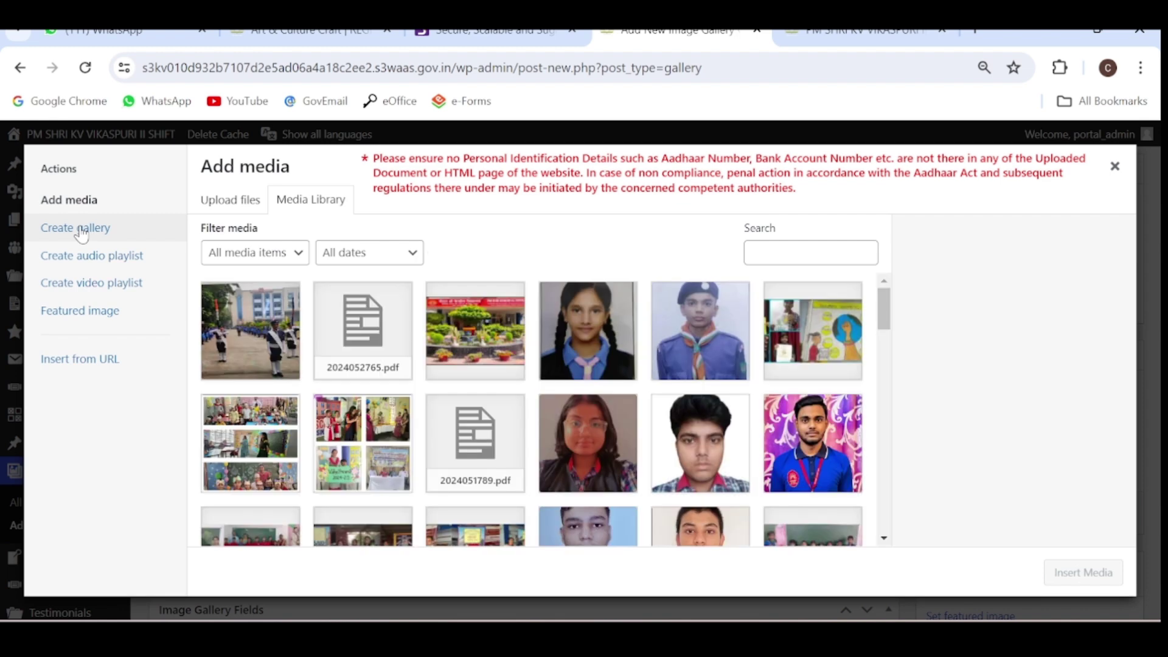
pyautogui.click(82, 228)
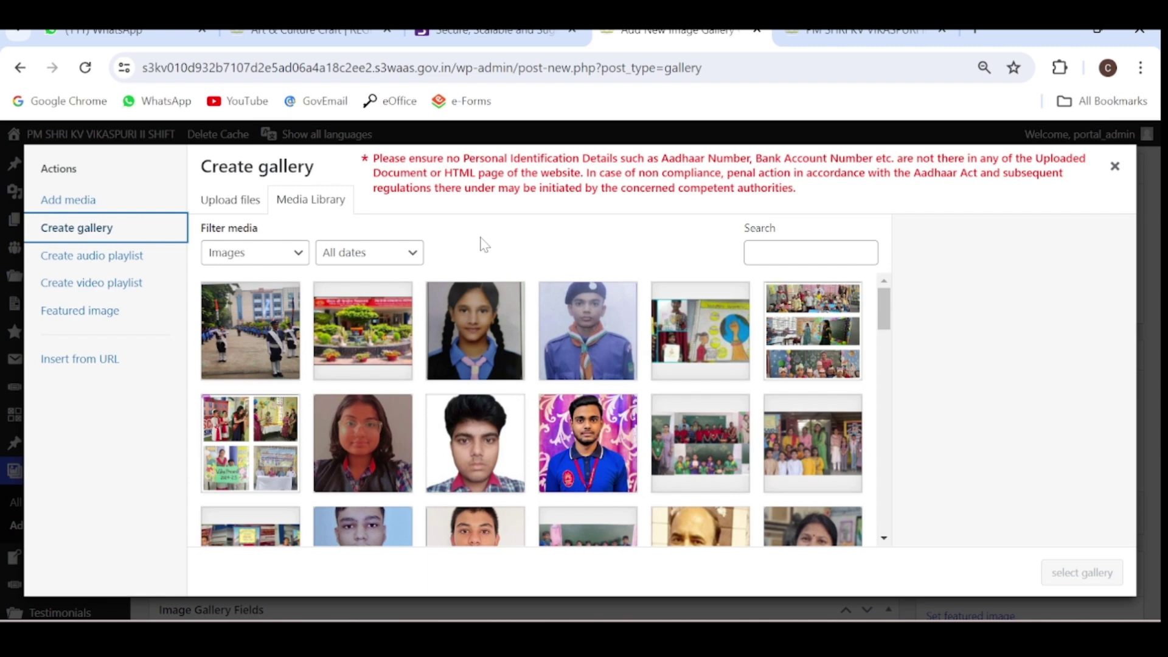
pyautogui.click(364, 315)
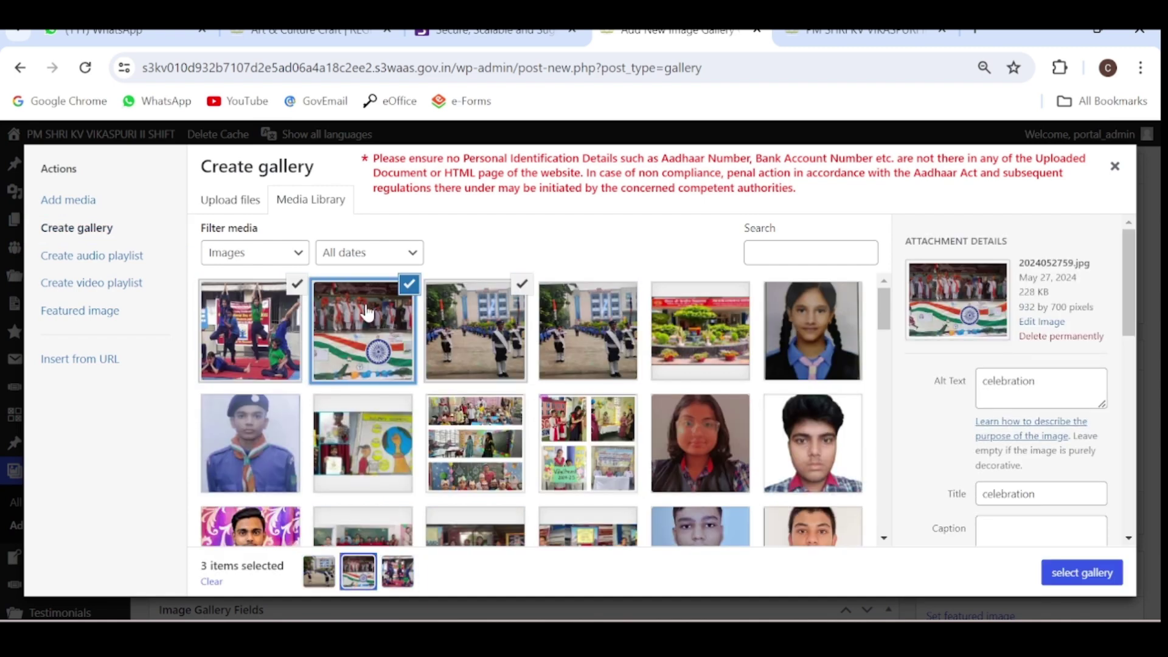
pyautogui.click(477, 321)
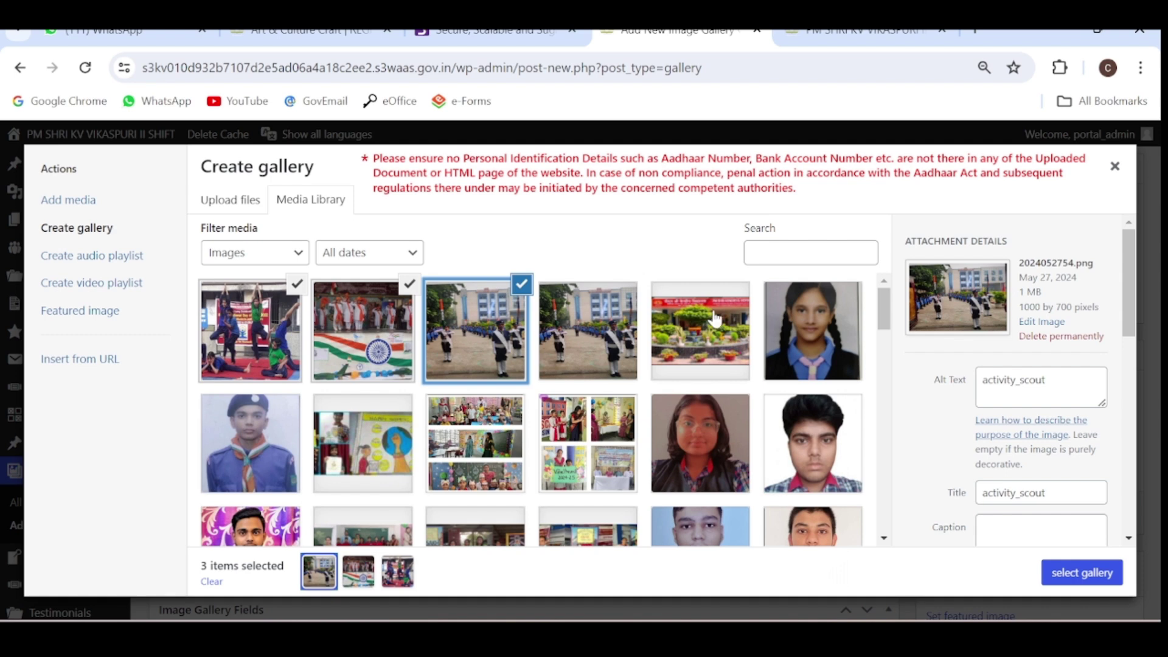
pyautogui.scroll(-5, 1137, 460)
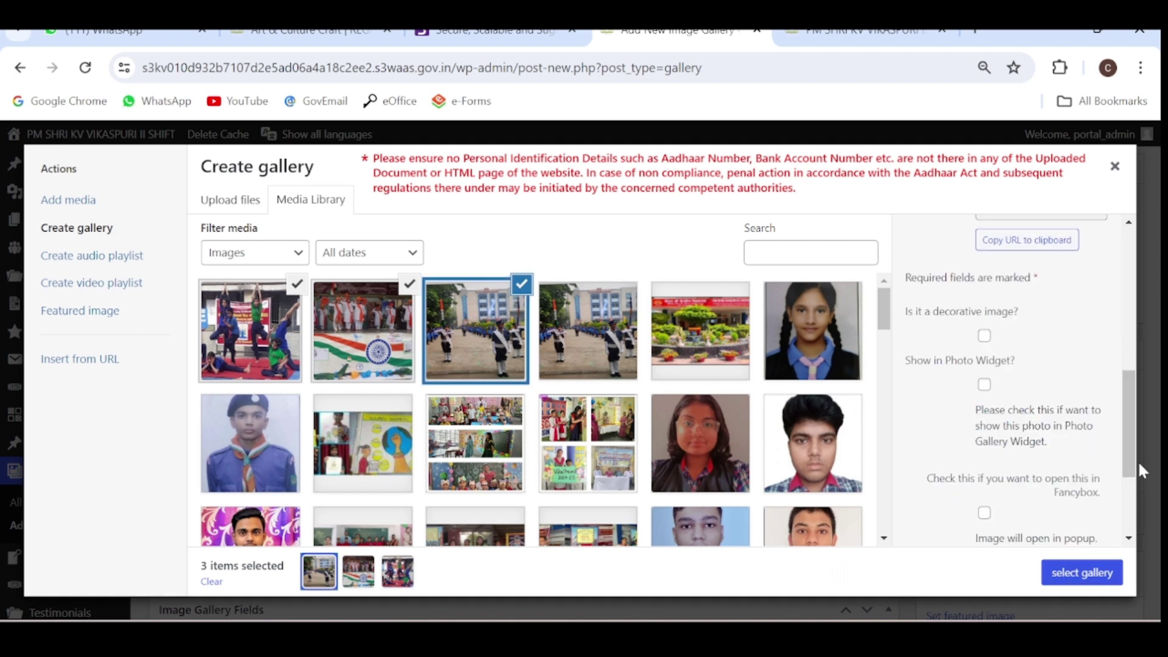
pyautogui.click(1077, 573)
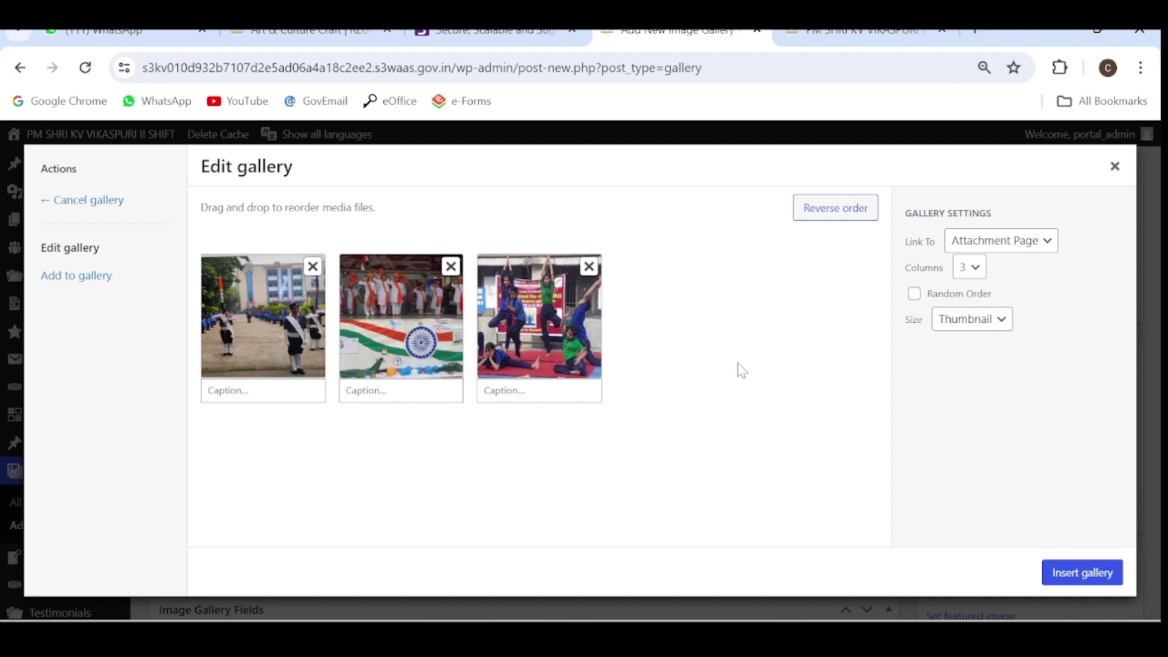
# Insert the gallery shortcode for ids 8611, 8612 and 8613 into the Sample Album body.
pyautogui.click(1082, 573)
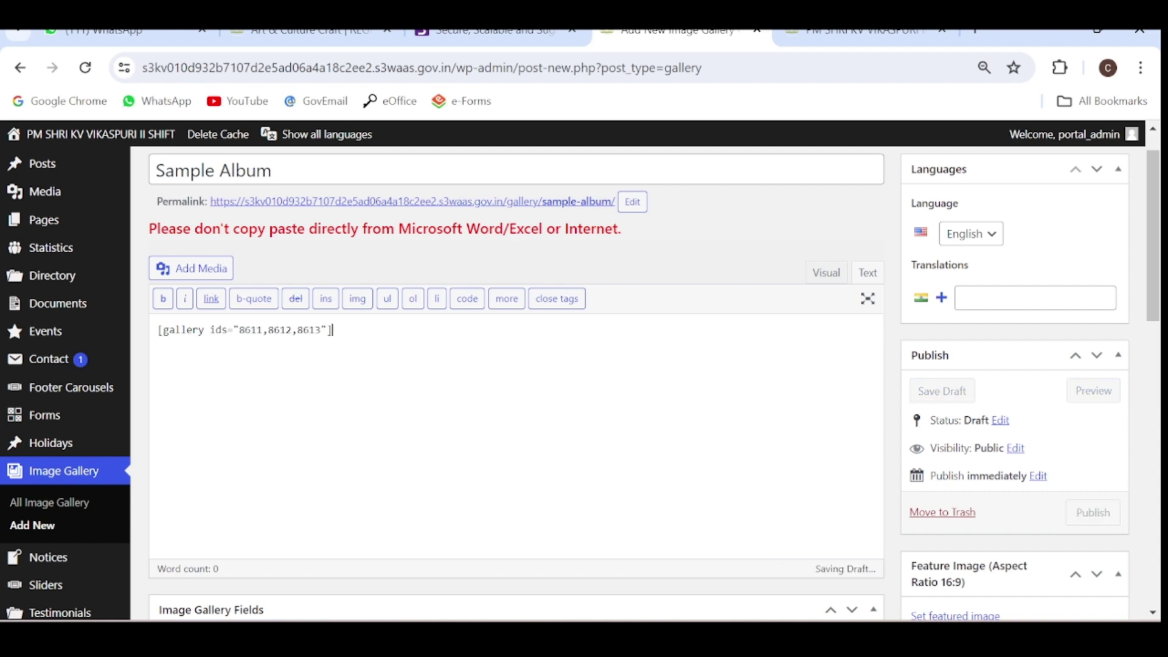
pyautogui.moveTo(157, 329); pyautogui.dragTo(332, 329)
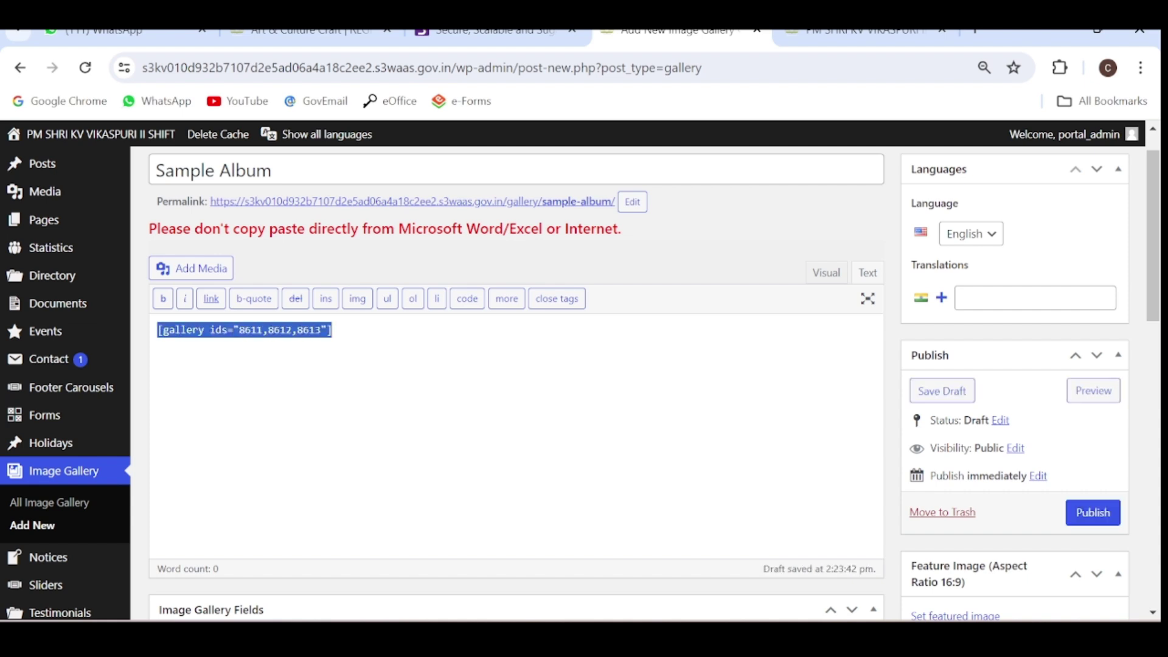
pyautogui.click(332, 329)
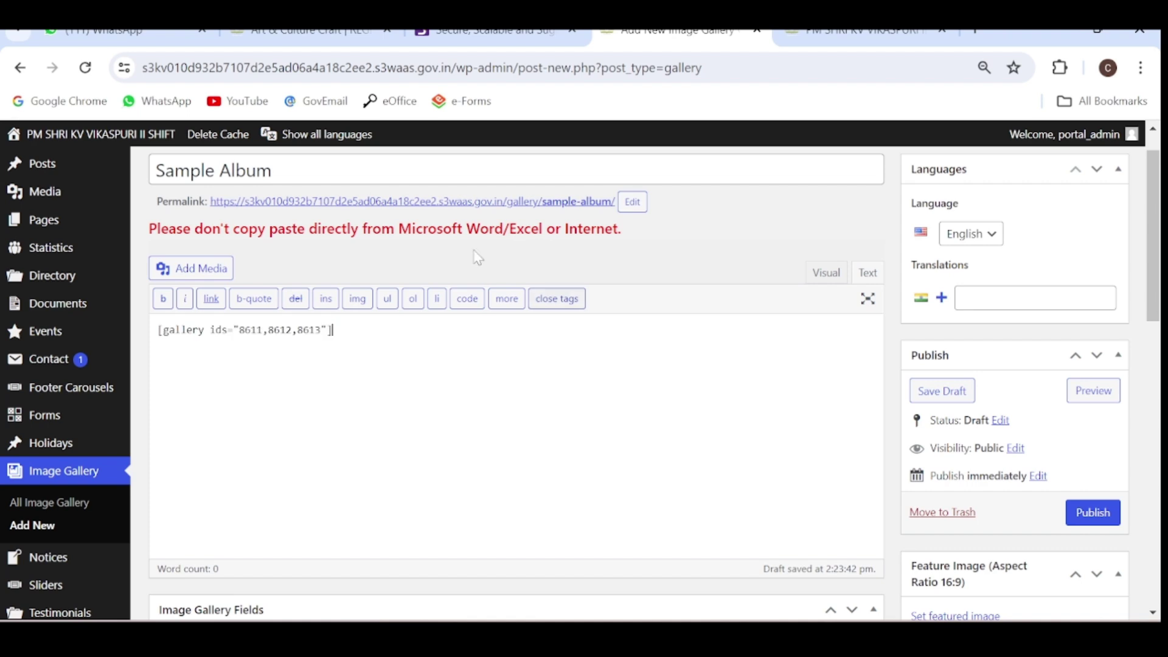
pyautogui.moveTo(271, 171); pyautogui.dragTo(153, 171)
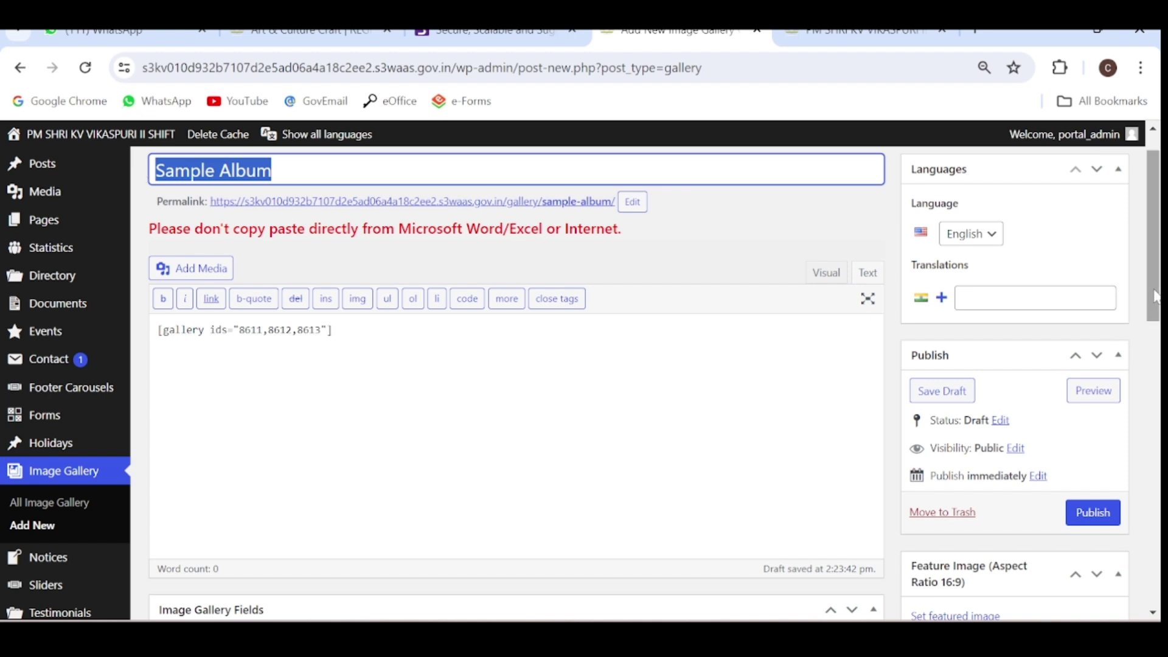
pyautogui.moveTo(1152, 292); pyautogui.dragTo(1148, 366)
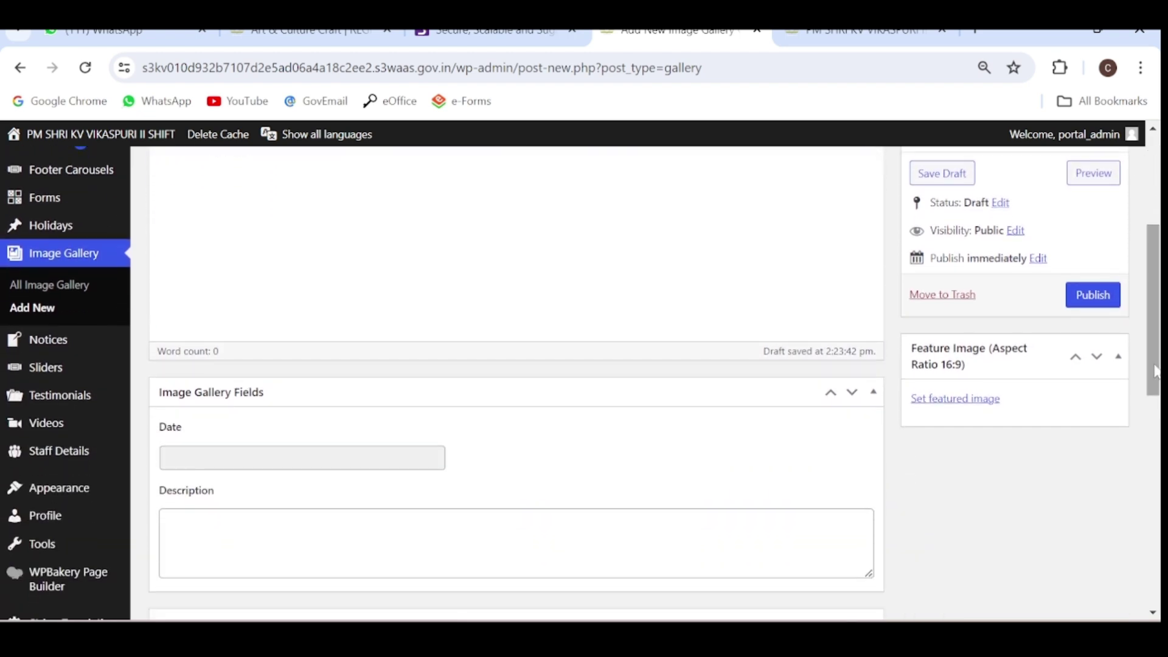
# Feature the 1000×700 scout parade photo, publish Sample Album, and return to the school homepage.
pyautogui.click(947, 402)
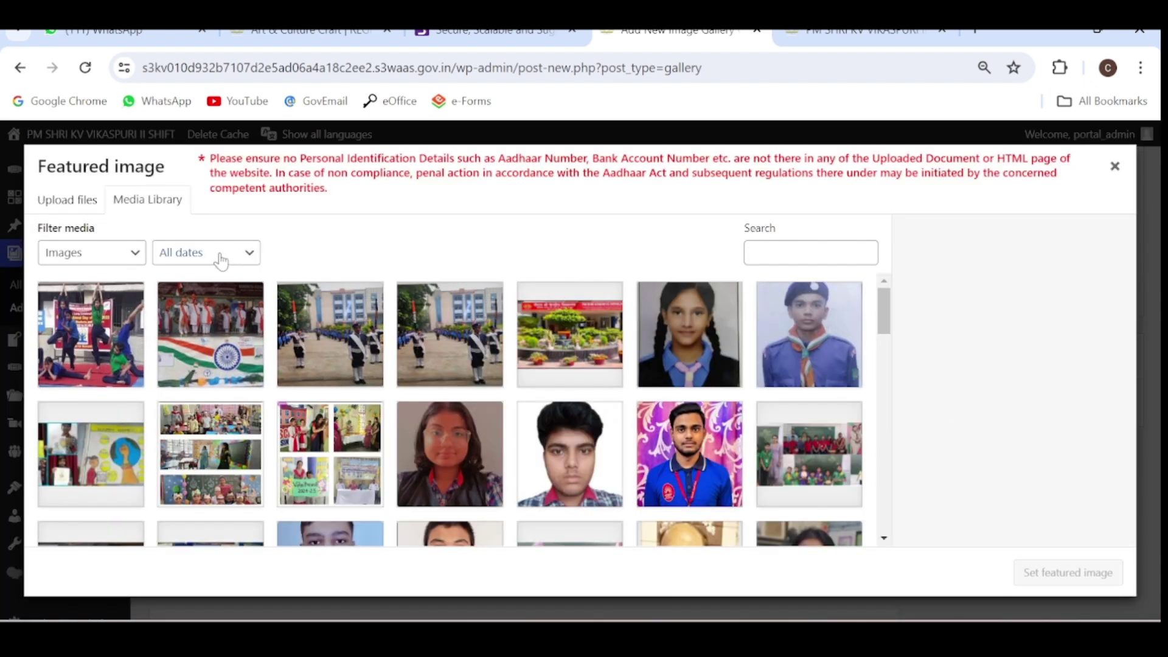
pyautogui.click(574, 333)
pyautogui.click(451, 351)
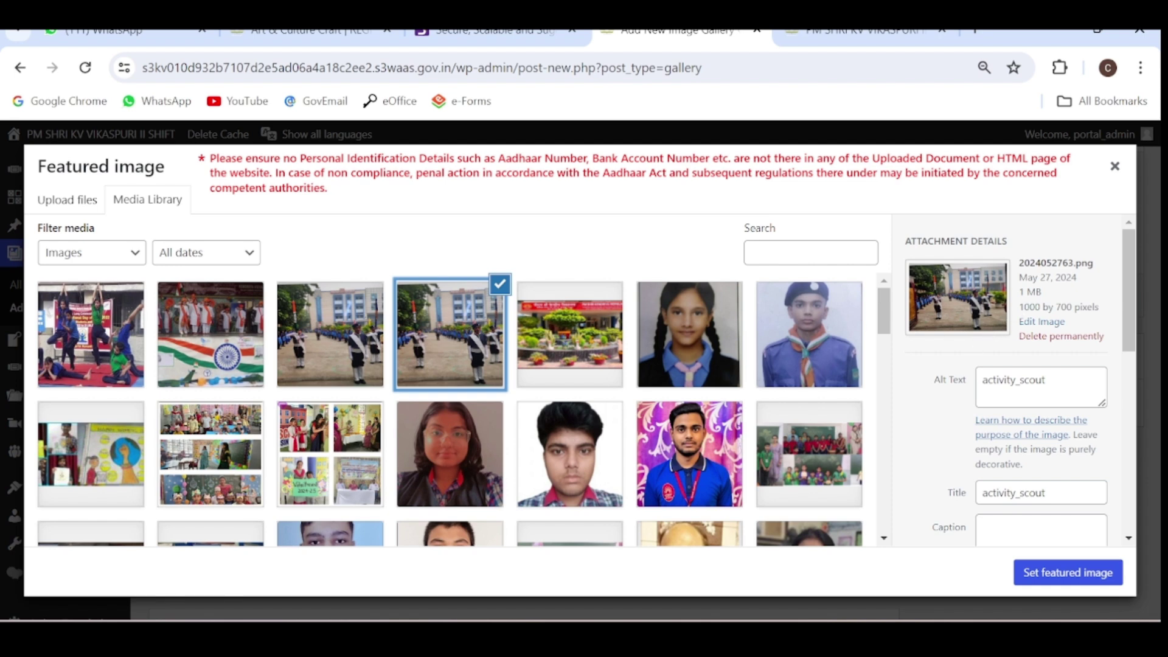
pyautogui.moveTo(1019, 307); pyautogui.dragTo(1103, 314)
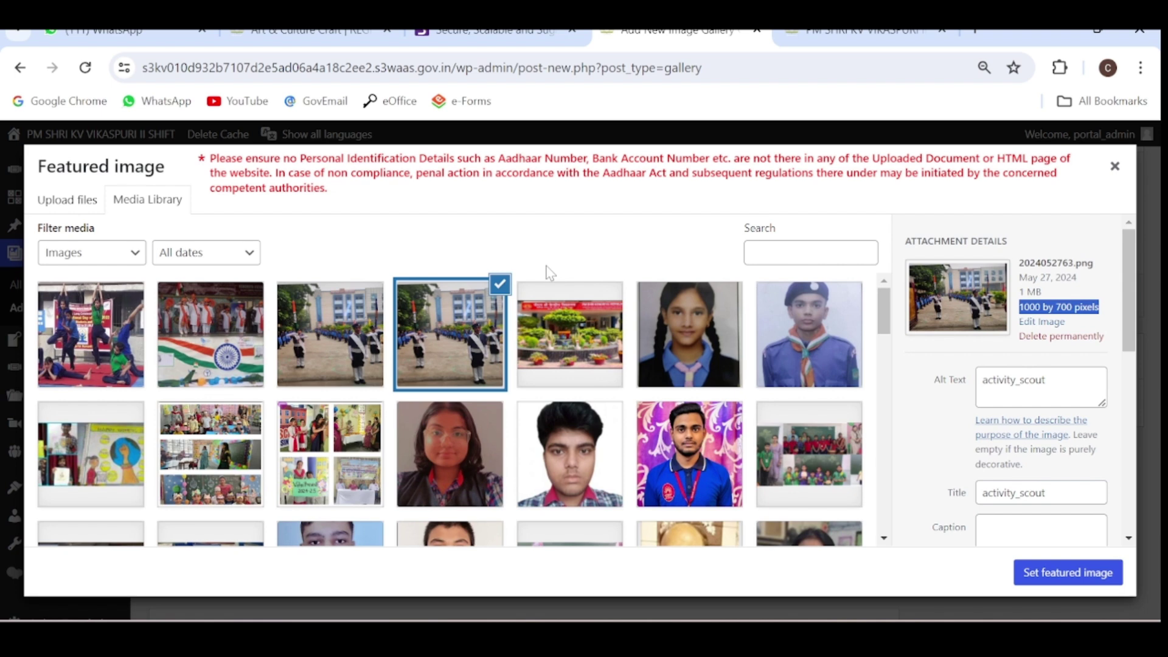
pyautogui.click(1057, 575)
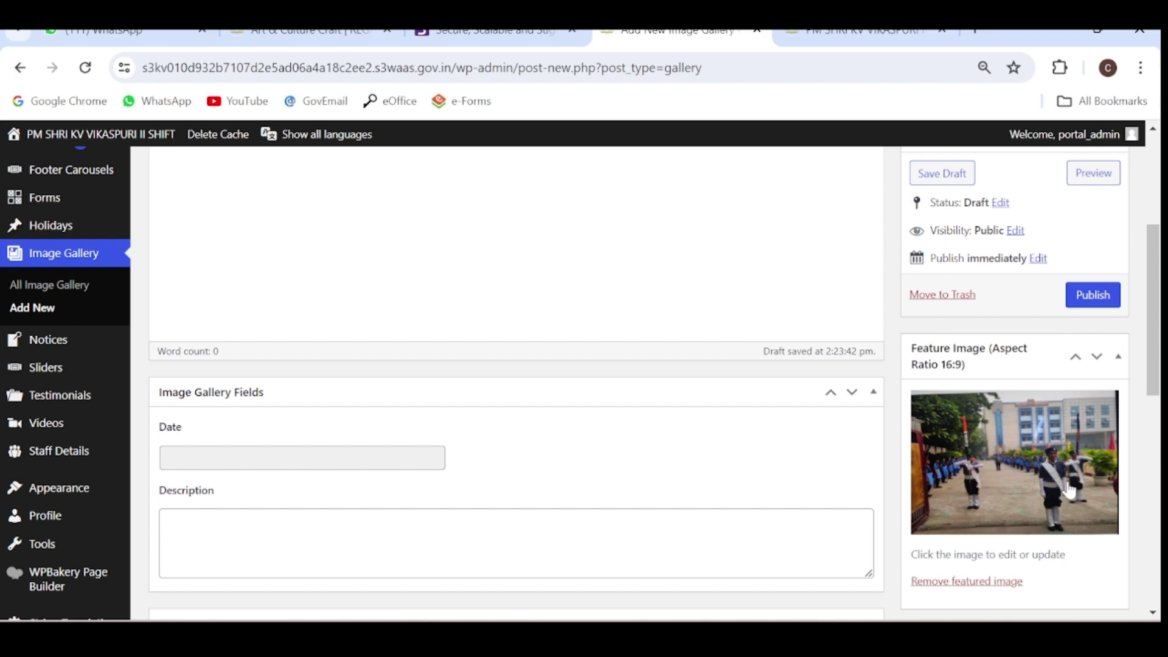
pyautogui.click(1076, 300)
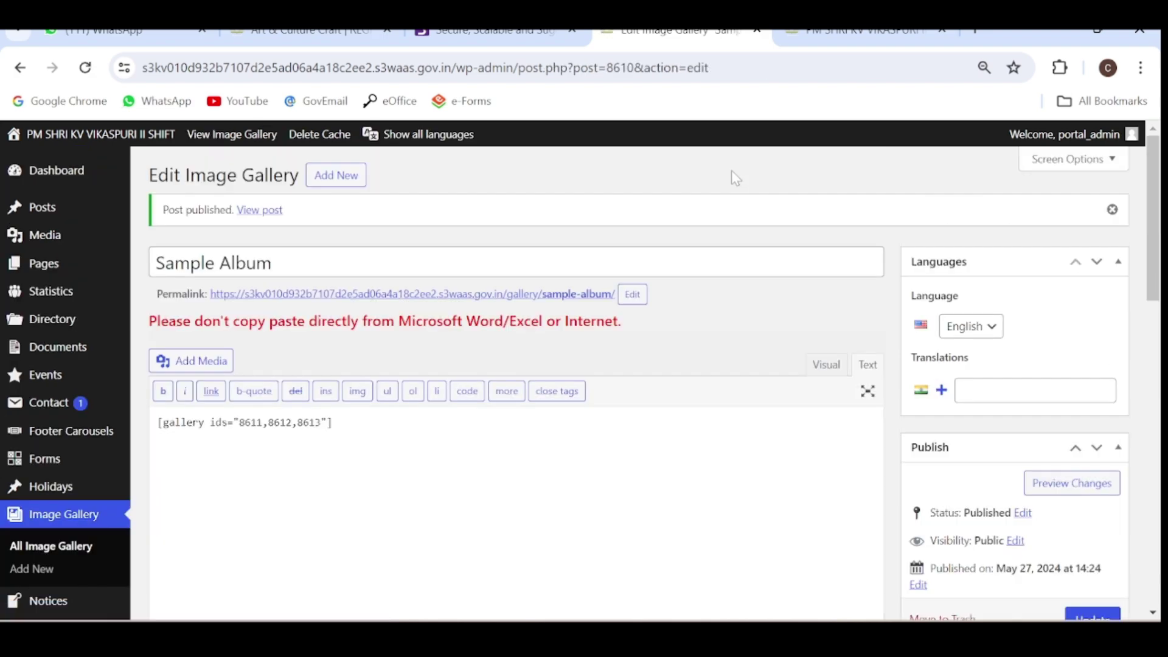
pyautogui.click(847, 36)
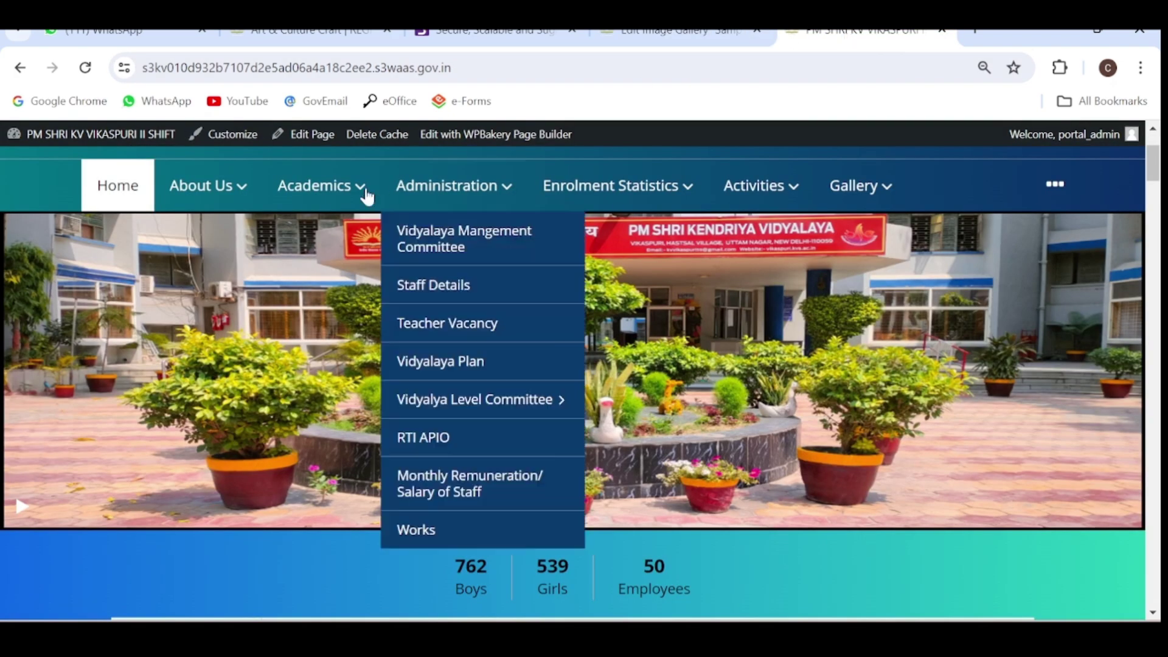
# Go to Gallery > Photo Gallery and view Sample Album's scout parade, flag and yoga photos.
pyautogui.moveTo(850, 195)
pyautogui.click(849, 242)
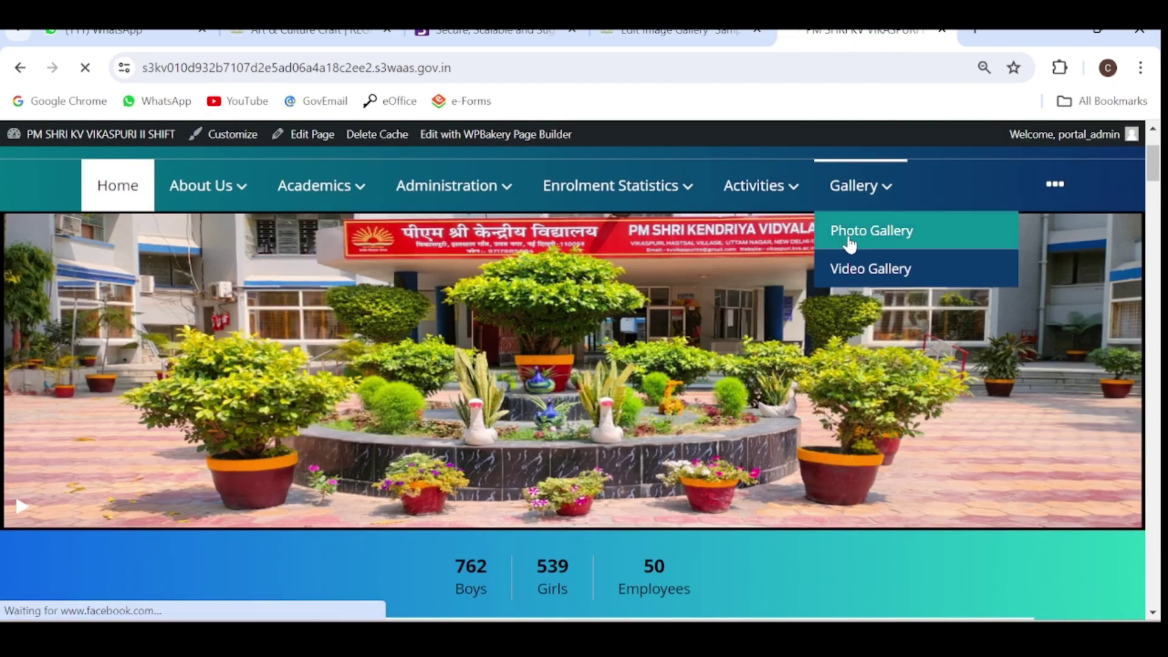
pyautogui.scroll(-4, 1139, 406)
pyautogui.scroll(-2, 1139, 406)
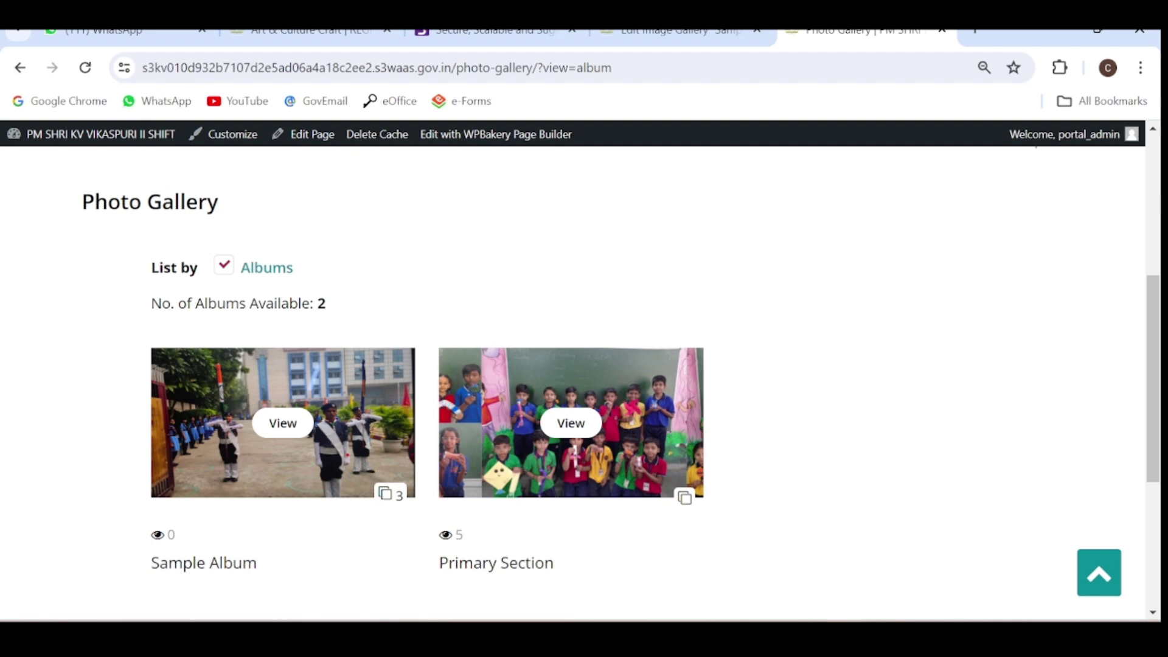
pyautogui.moveTo(355, 471); pyautogui.dragTo(422, 520)
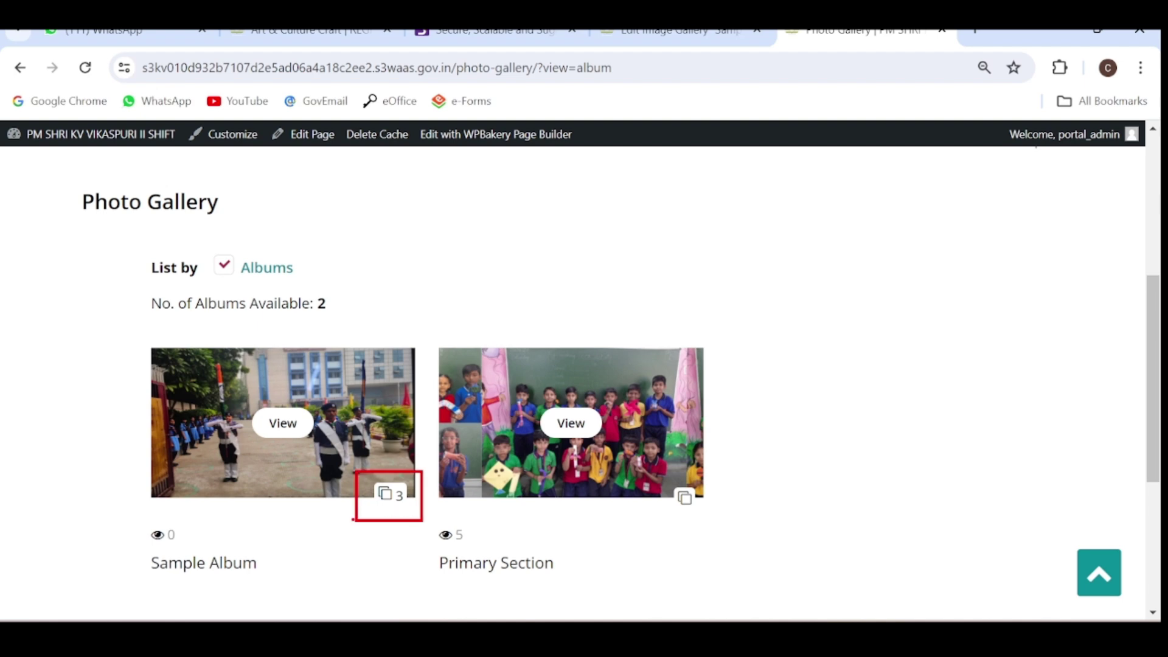
pyautogui.press('Escape')
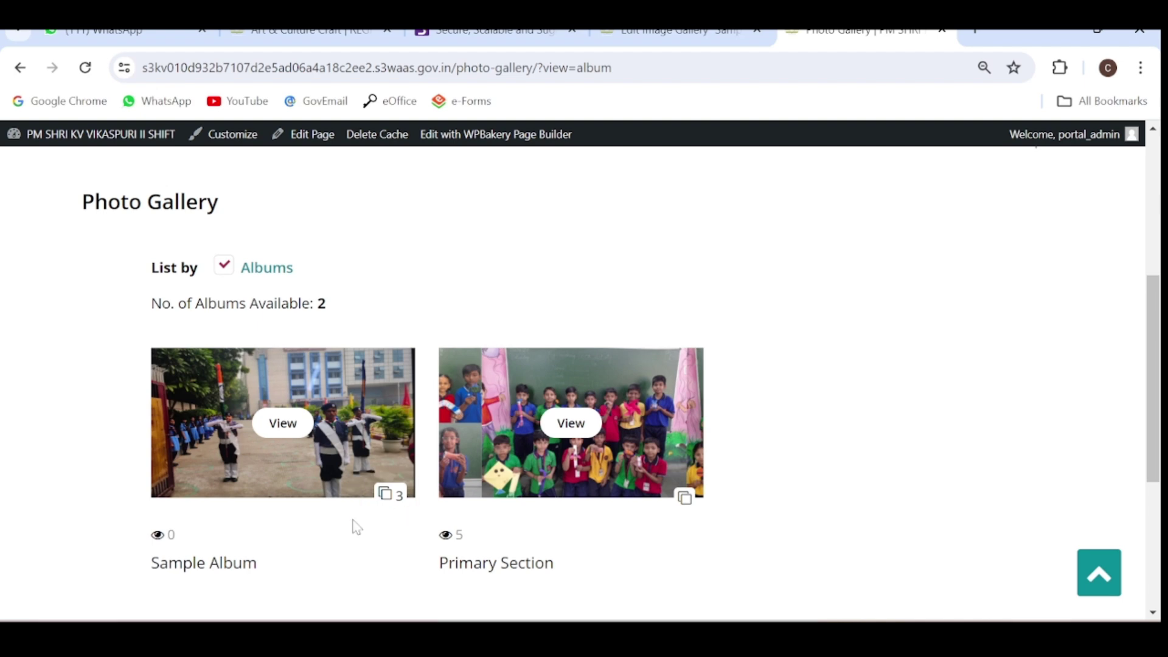
pyautogui.click(294, 433)
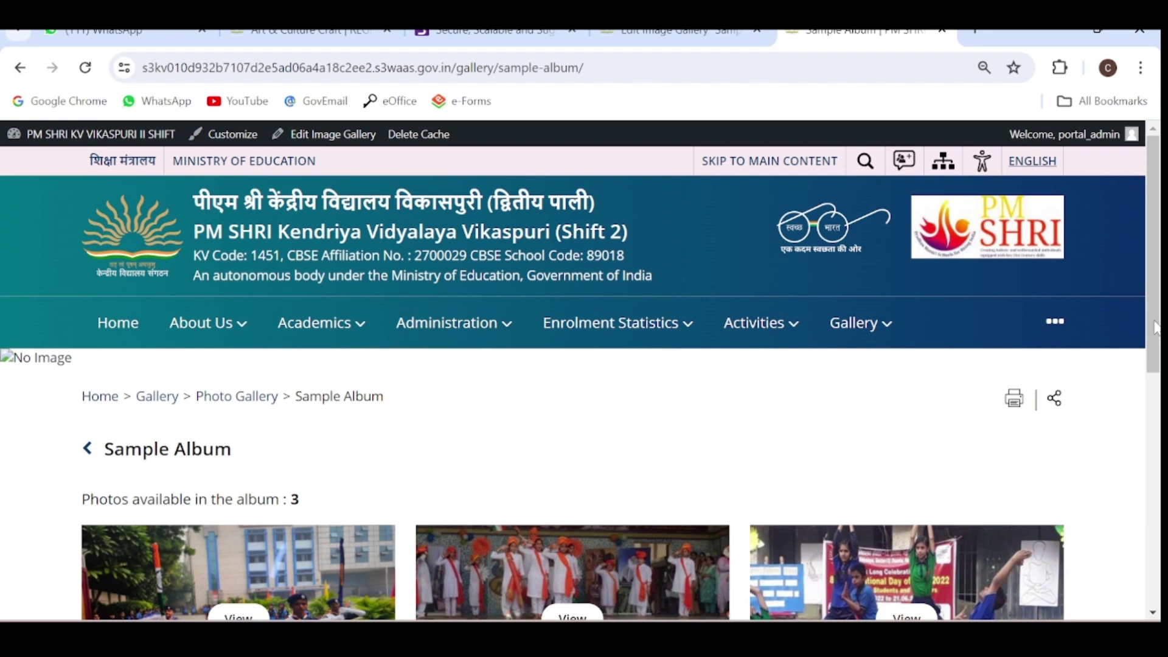
pyautogui.moveTo(1156, 329); pyautogui.dragTo(1157, 429)
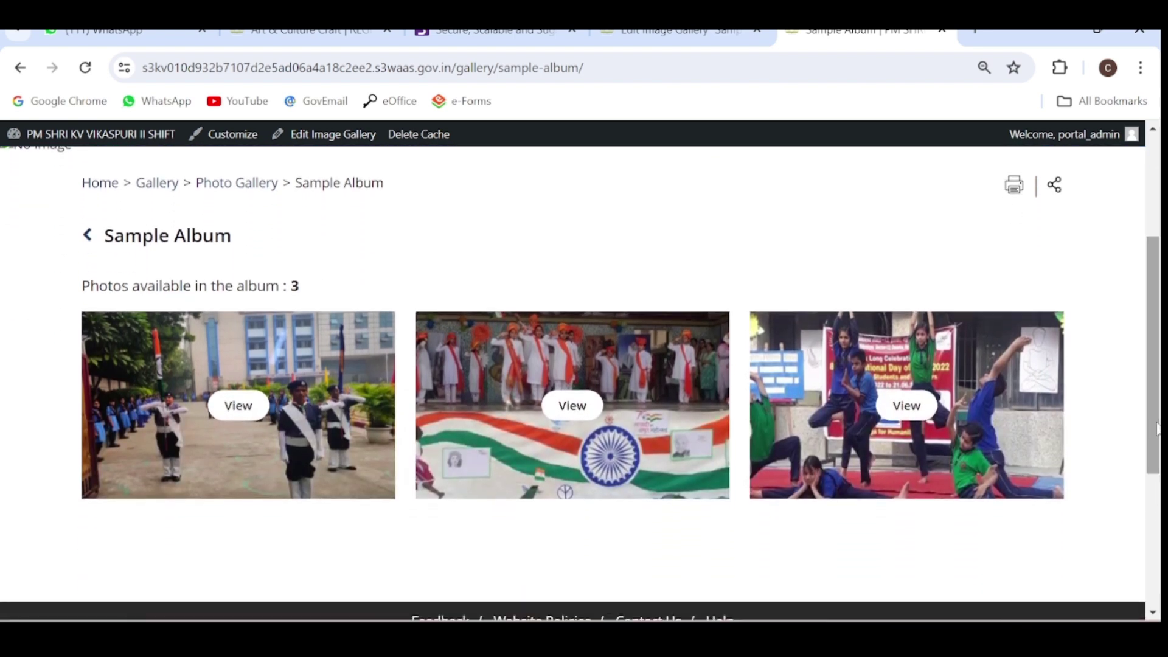